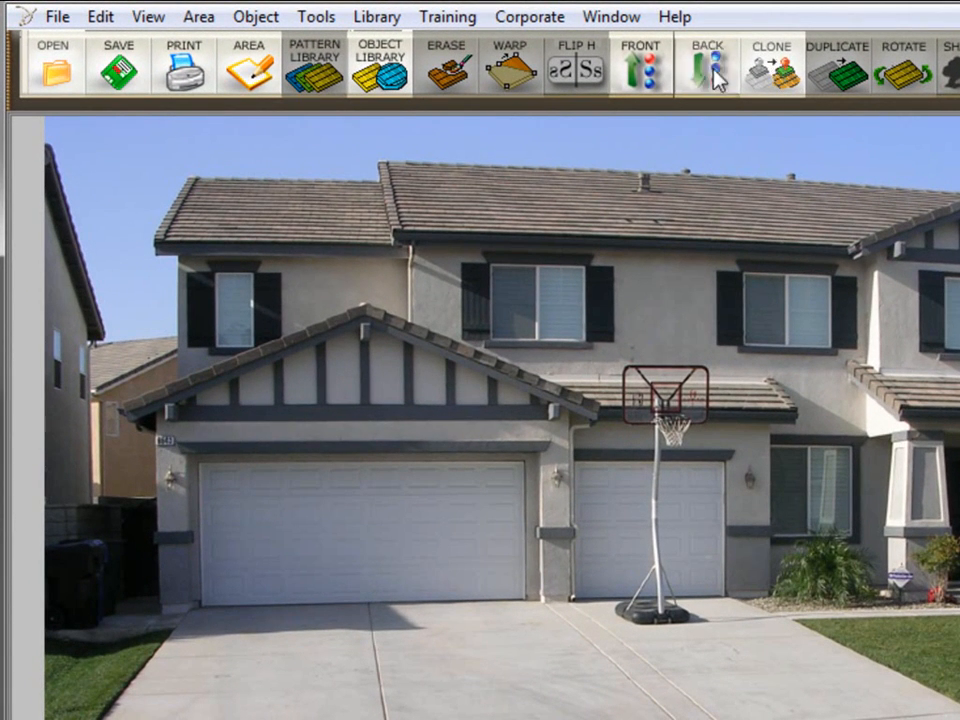
Start the Clone tool on the house photo and choose a large square brush
{"action": "left_click", "coordinate": [205, 19]}
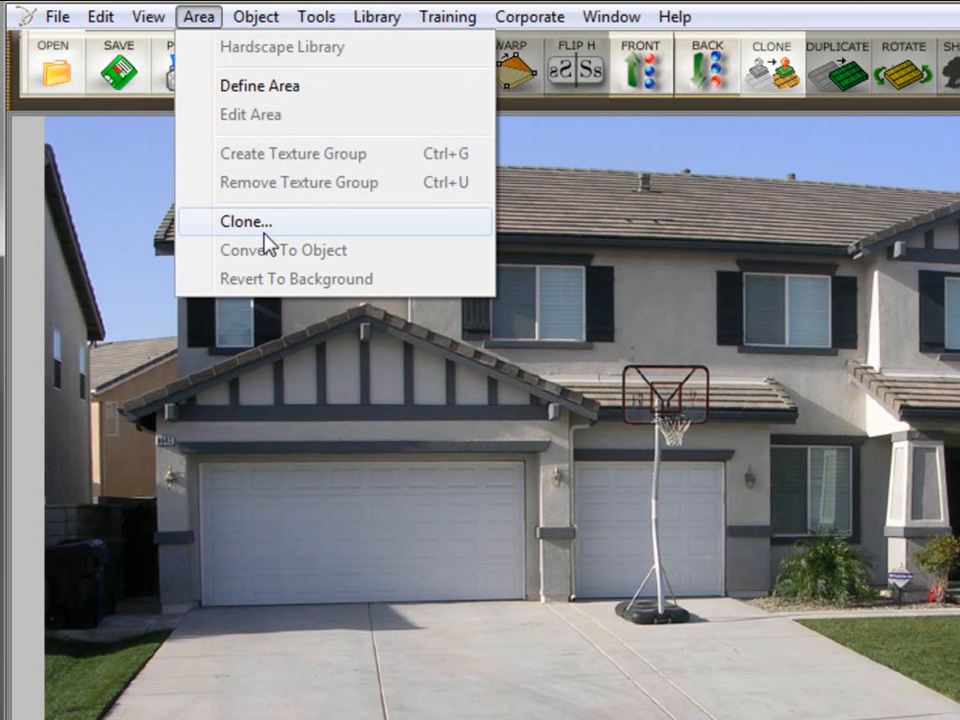
{"action": "left_click", "coordinate": [267, 224]}
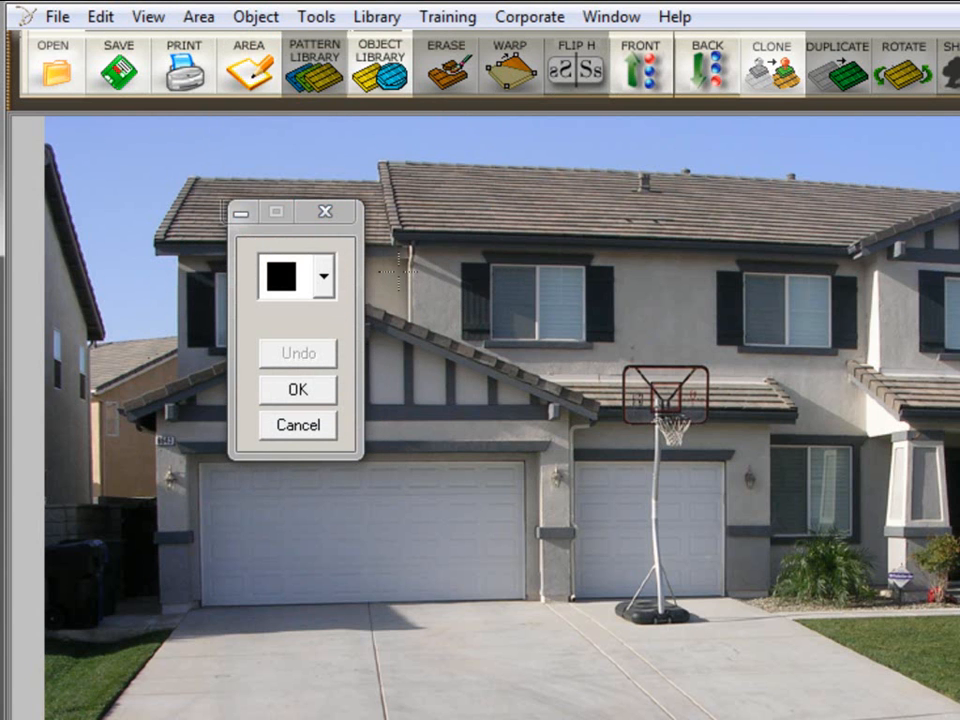
{"action": "left_click", "coordinate": [330, 284]}
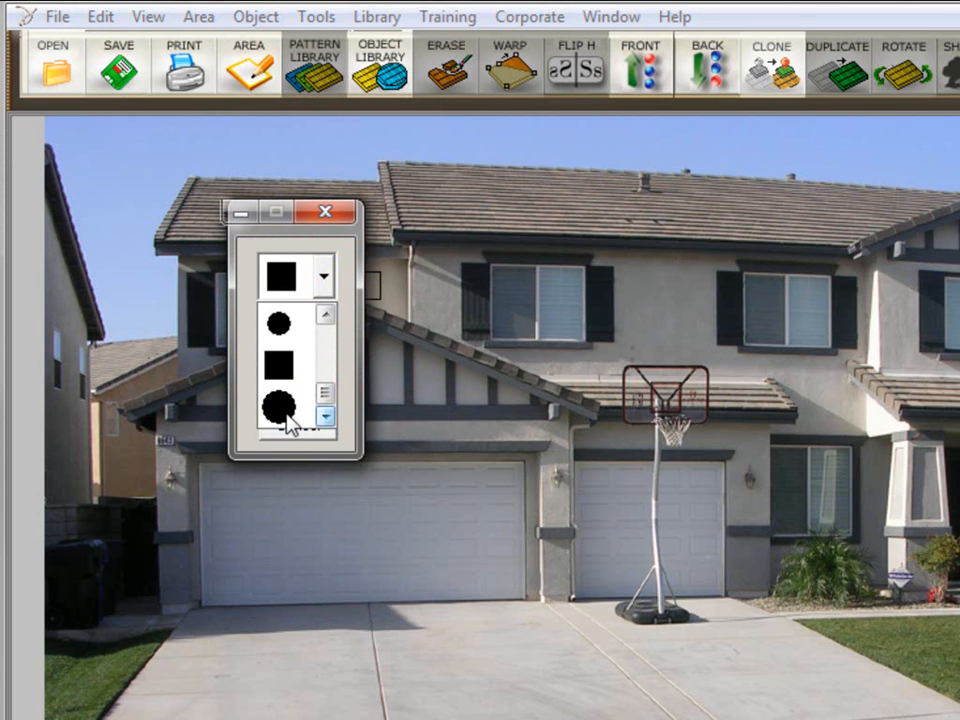
{"action": "left_click", "coordinate": [324, 384]}
{"action": "mouse_move", "coordinate": [324, 384]}
{"action": "left_mouse_down"}
{"action": "mouse_move", "coordinate": [322, 322]}
{"action": "mouse_move", "coordinate": [326, 392]}
{"action": "left_mouse_up"}
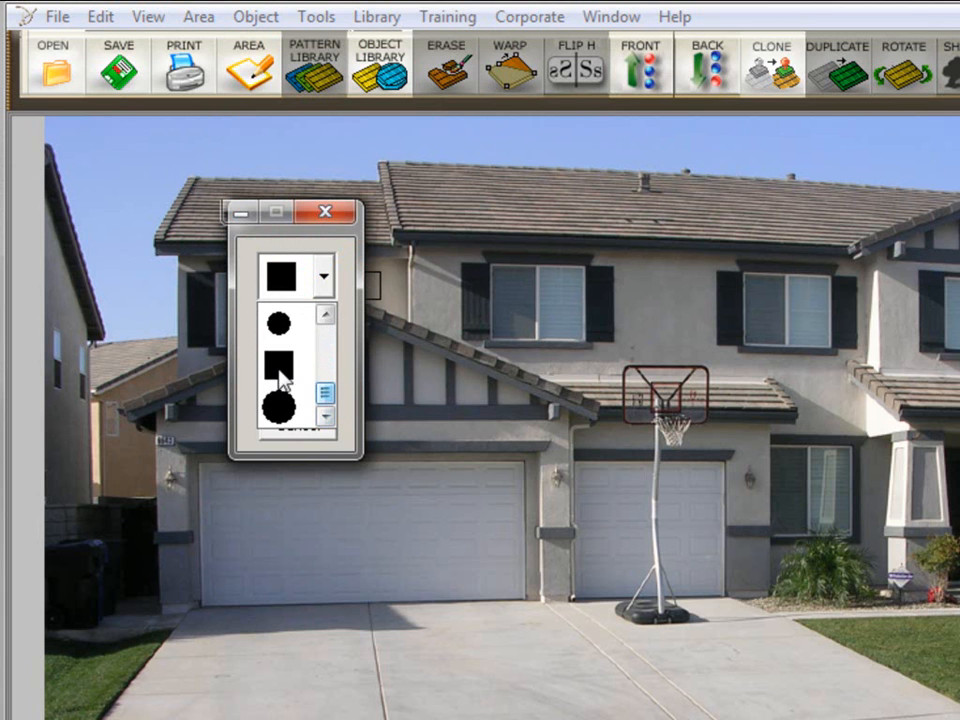
{"action": "left_click", "coordinate": [281, 368]}
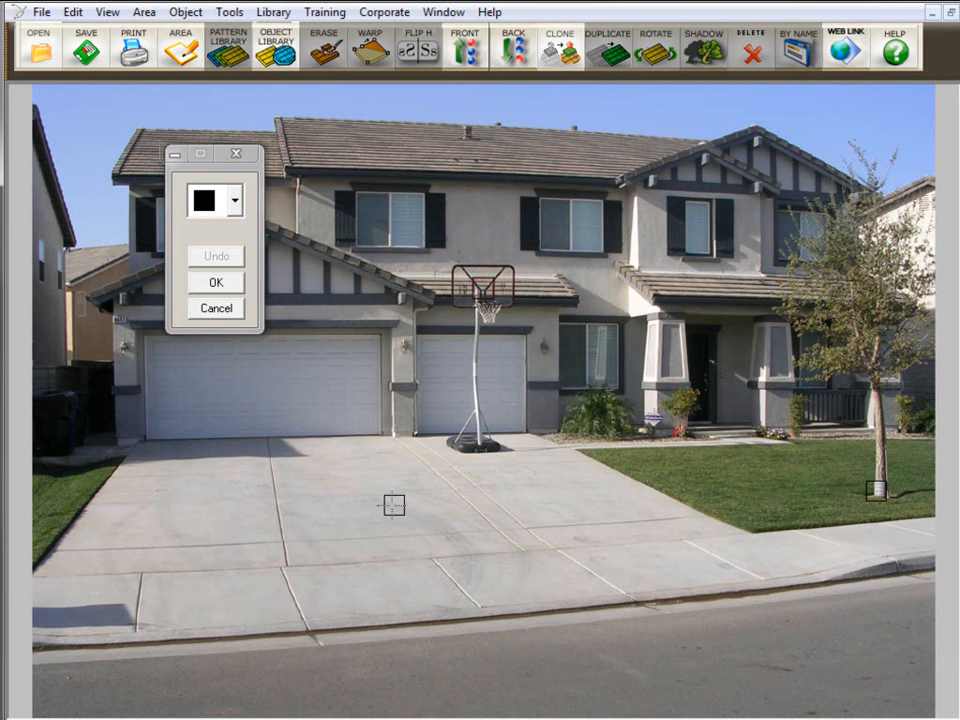
Try cloning the tree base and surrounding lawn onto the driveway, then undo the strokes and cancel the clone session
{"action": "left_click", "coordinate": [279, 522]}
{"action": "mouse_move", "coordinate": [279, 522]}
{"action": "left_mouse_down"}
{"action": "mouse_move", "coordinate": [281, 430]}
{"action": "mouse_move", "coordinate": [278, 528]}
{"action": "mouse_move", "coordinate": [213, 518]}
{"action": "mouse_move", "coordinate": [300, 500]}
{"action": "mouse_move", "coordinate": [280, 508]}
{"action": "mouse_move", "coordinate": [252, 490]}
{"action": "mouse_move", "coordinate": [262, 500]}
{"action": "mouse_move", "coordinate": [312, 487]}
{"action": "mouse_move", "coordinate": [312, 522]}
{"action": "mouse_move", "coordinate": [330, 508]}
{"action": "mouse_move", "coordinate": [320, 514]}
{"action": "left_mouse_up"}
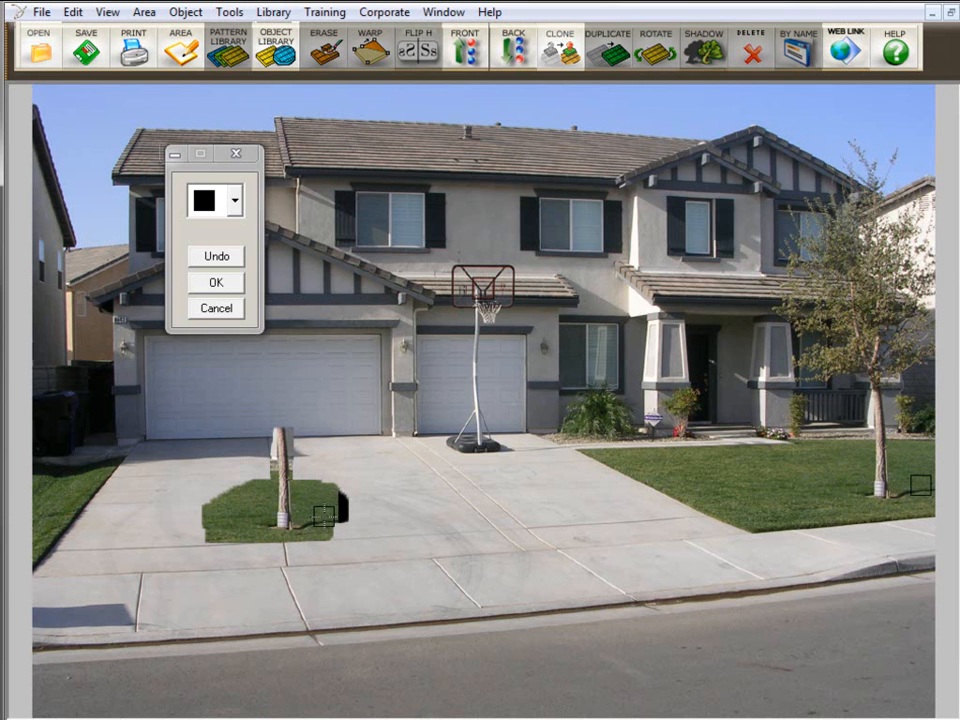
{"action": "mouse_move", "coordinate": [340, 512]}
{"action": "left_mouse_down"}
{"action": "mouse_move", "coordinate": [408, 514]}
{"action": "mouse_move", "coordinate": [349, 513]}
{"action": "mouse_move", "coordinate": [410, 498]}
{"action": "mouse_move", "coordinate": [388, 495]}
{"action": "mouse_move", "coordinate": [410, 502]}
{"action": "left_mouse_up"}
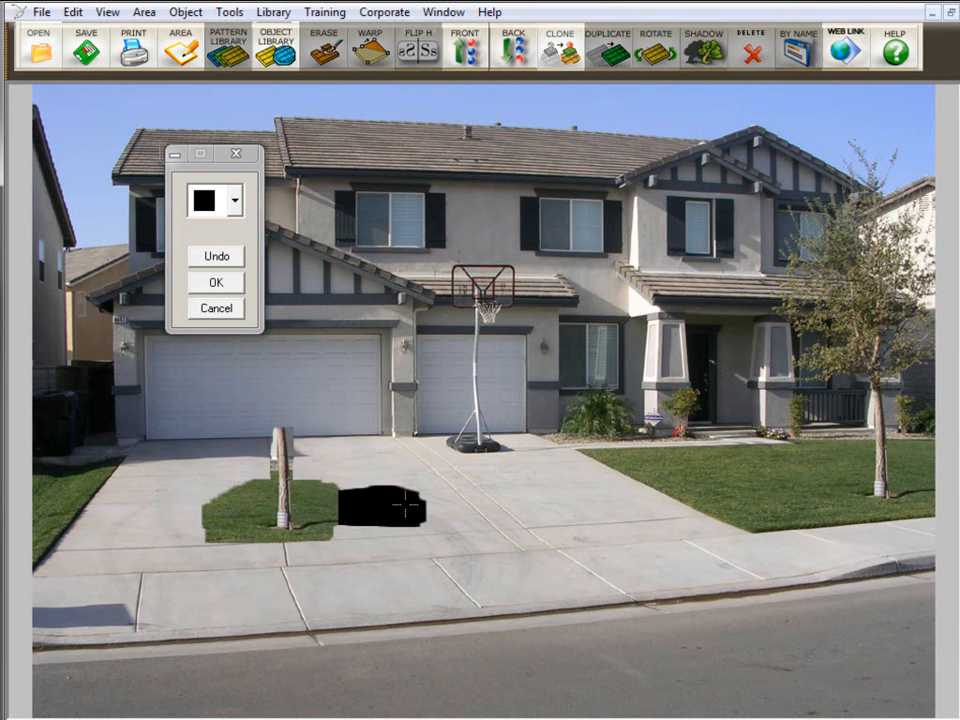
{"action": "left_click", "coordinate": [217, 256]}
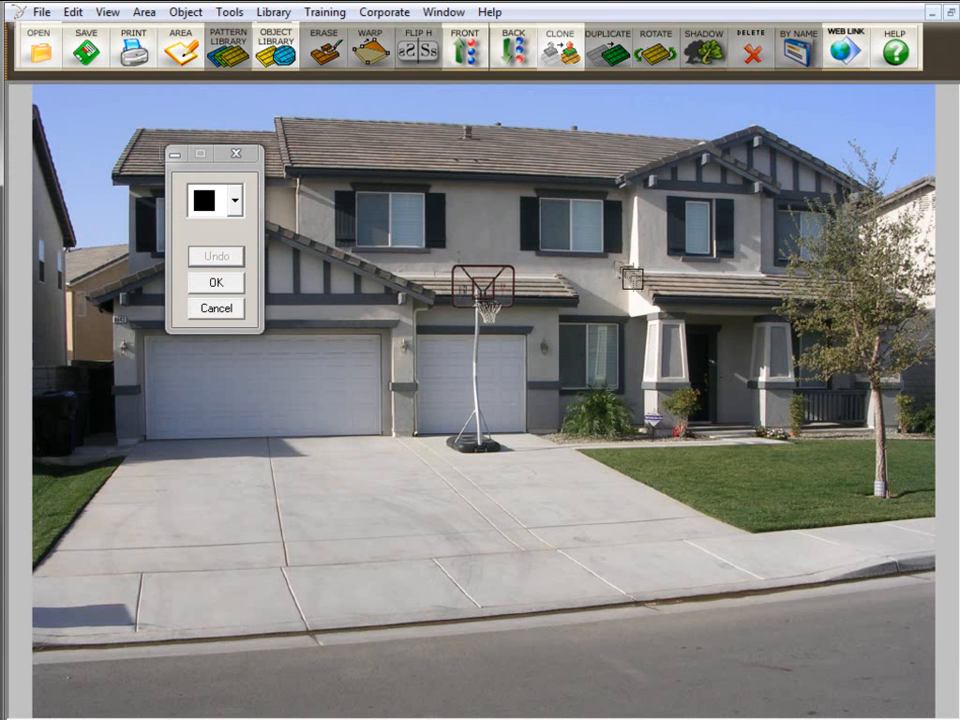
{"action": "left_click", "coordinate": [226, 309]}
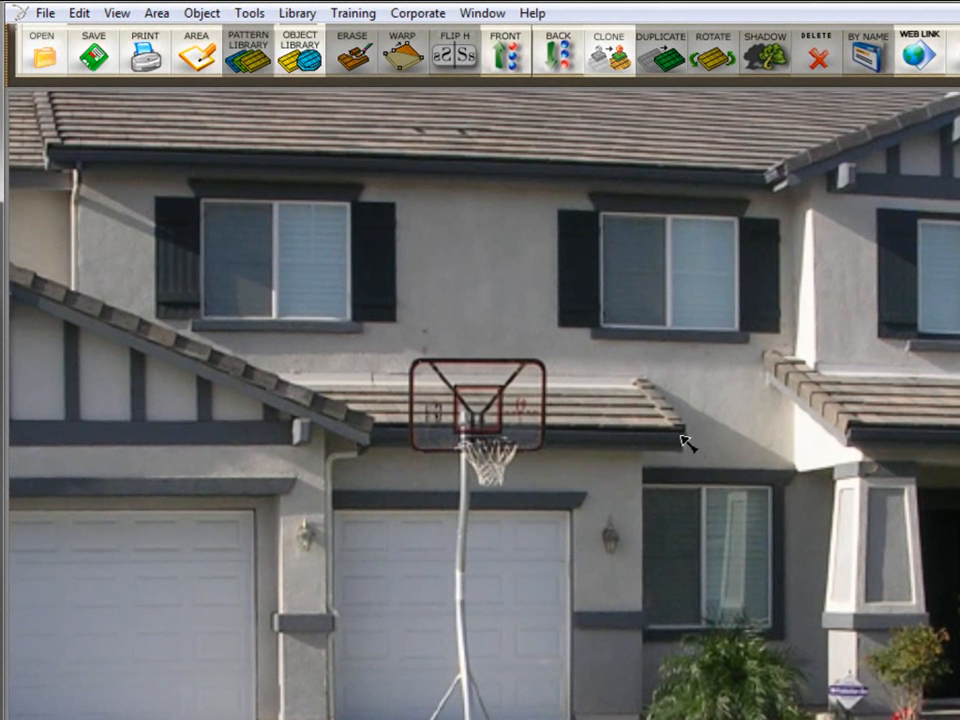
Try cloning over the top of the basketball backboard from a source beside and below it, then undo the stroke
{"action": "left_click", "coordinate": [610, 58]}
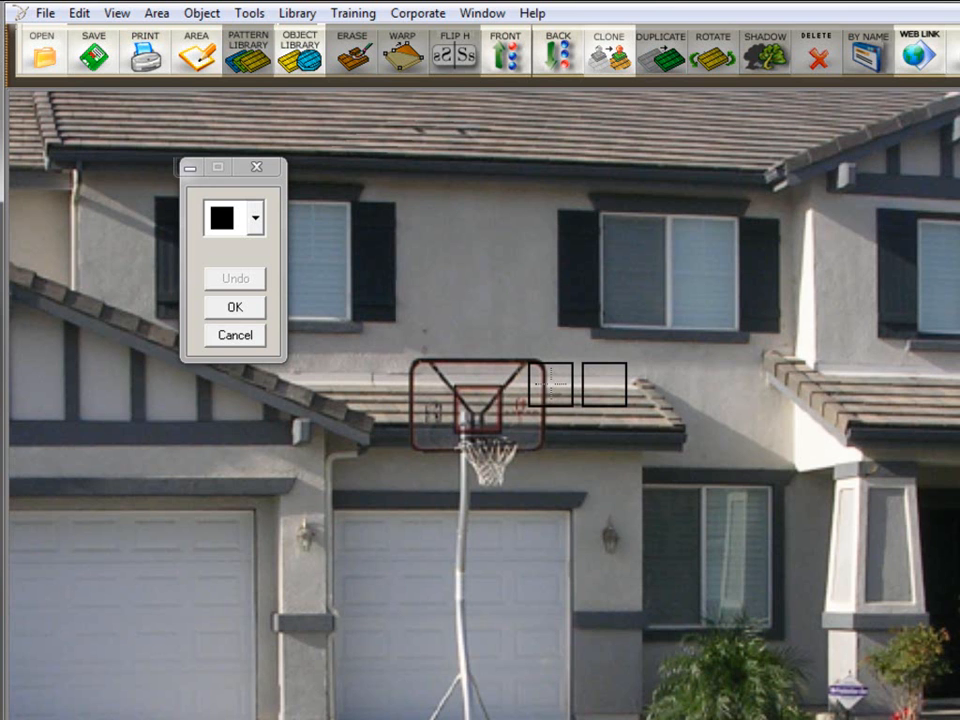
{"action": "left_click_drag", "start_coordinate": [550, 384], "coordinate": [550, 356]}
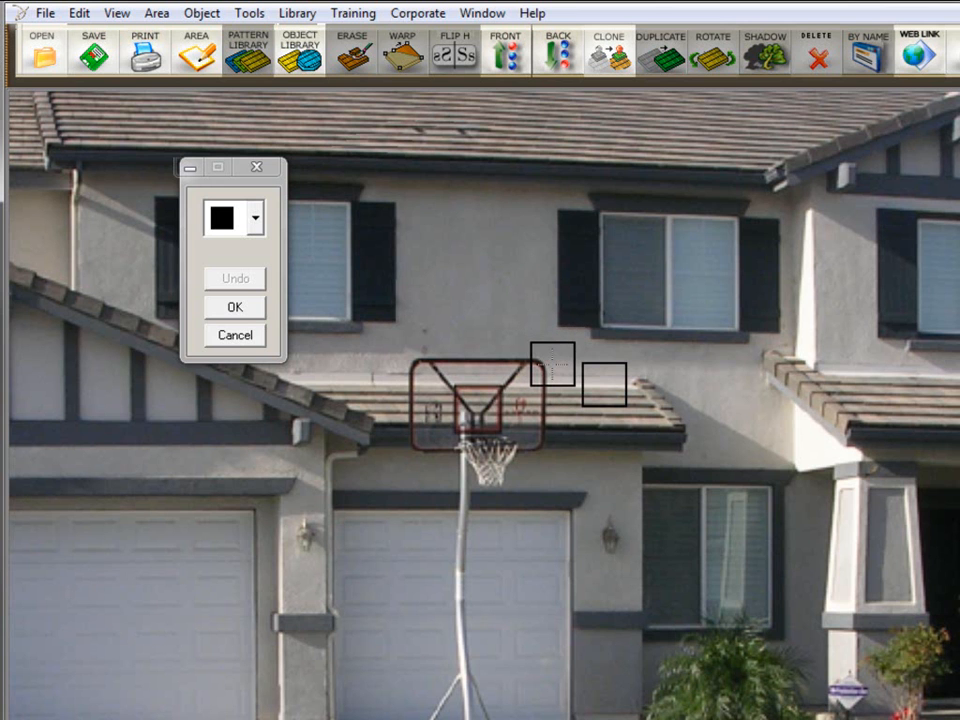
{"action": "left_click_drag", "start_coordinate": [552, 364], "coordinate": [369, 358]}
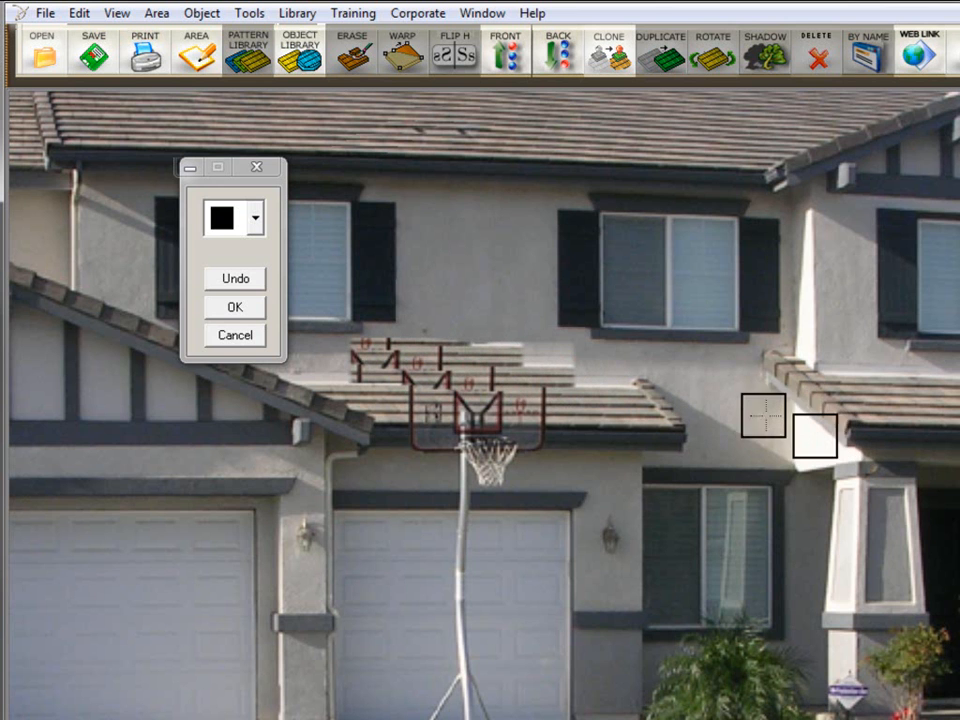
{"action": "left_click", "coordinate": [237, 280]}
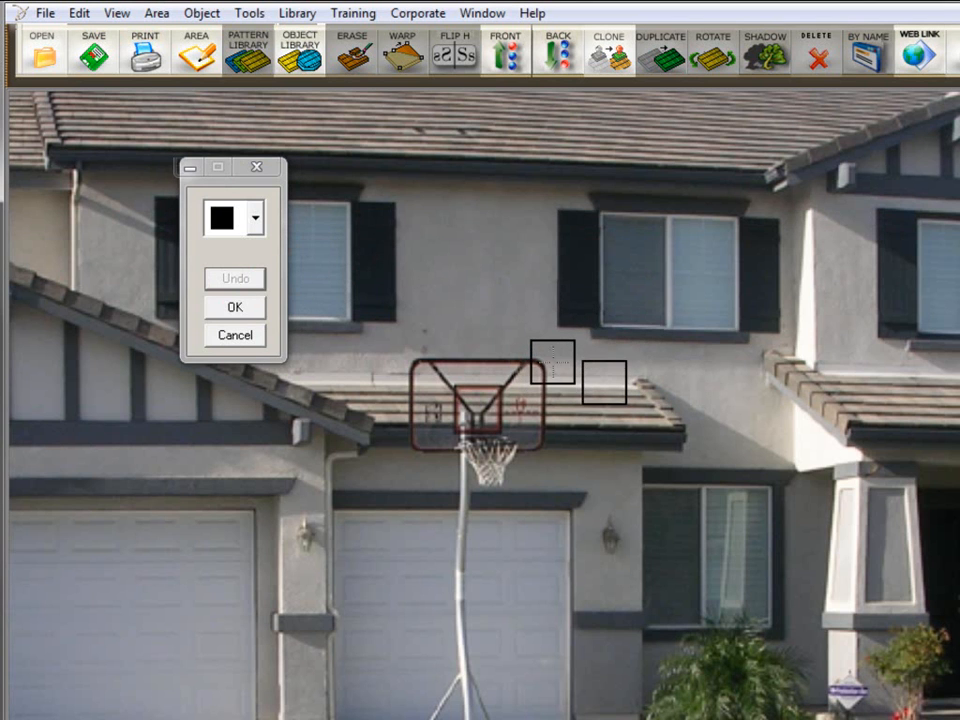
Clone the adjacent wall, roof tiles and fascia at matching height over the basketball backboard, rim and net
{"action": "right_click", "coordinate": [550, 356]}
{"action": "right_click", "coordinate": [602, 366]}
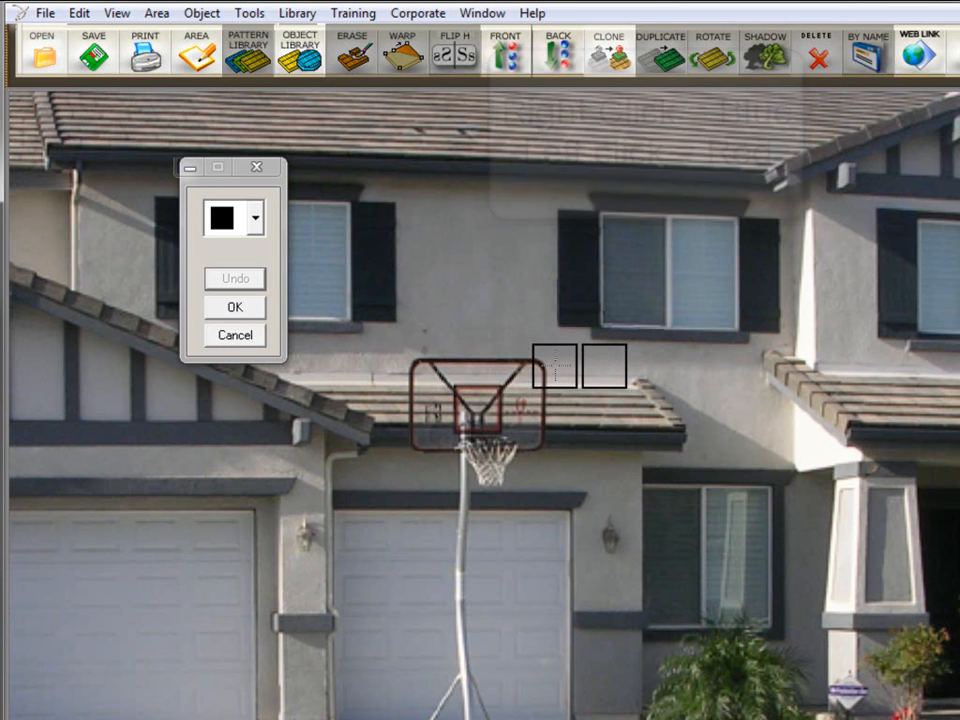
{"action": "left_click", "coordinate": [555, 366]}
{"action": "left_click_drag", "start_coordinate": [542, 366], "coordinate": [367, 366]}
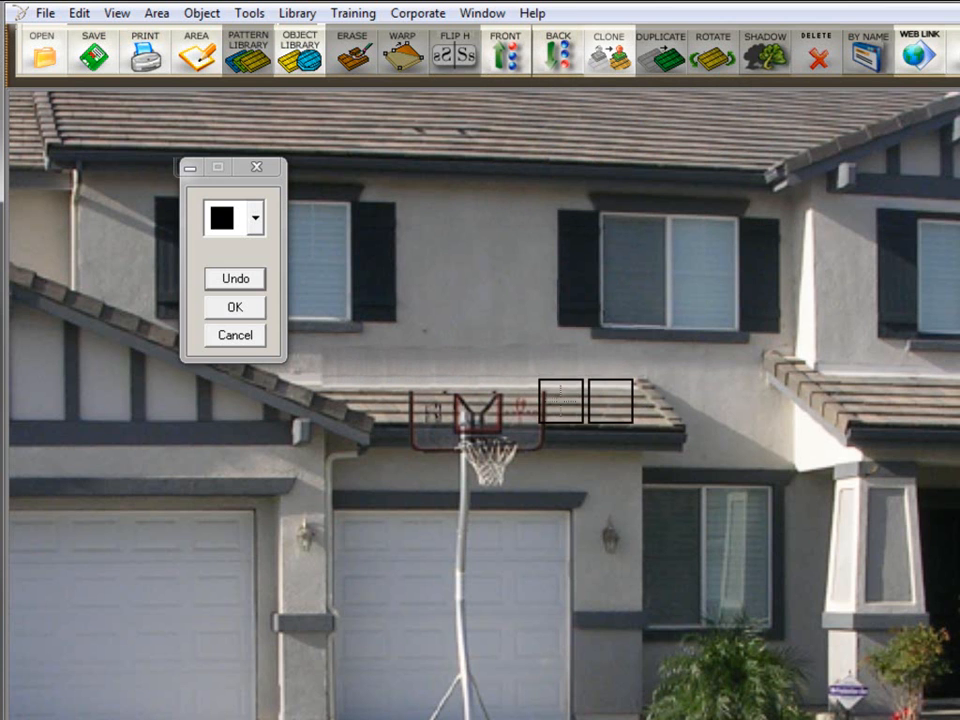
{"action": "left_click_drag", "start_coordinate": [561, 401], "coordinate": [401, 397]}
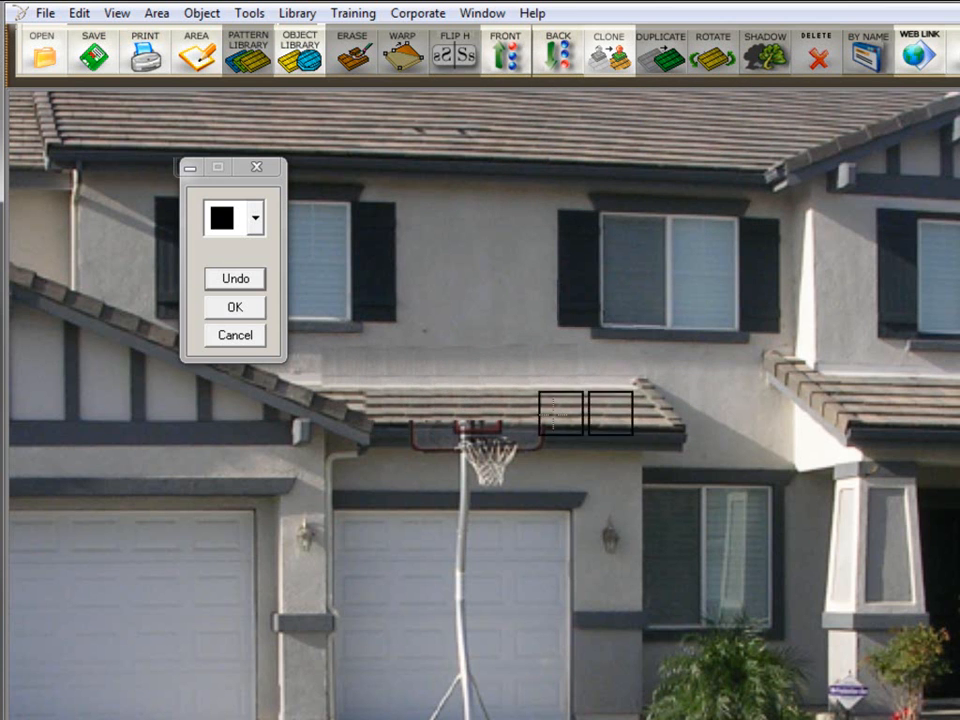
{"action": "mouse_move", "coordinate": [557, 432]}
{"action": "left_mouse_down"}
{"action": "mouse_move", "coordinate": [422, 429]}
{"action": "mouse_move", "coordinate": [499, 454]}
{"action": "mouse_move", "coordinate": [501, 465]}
{"action": "mouse_move", "coordinate": [399, 465]}
{"action": "left_mouse_up"}
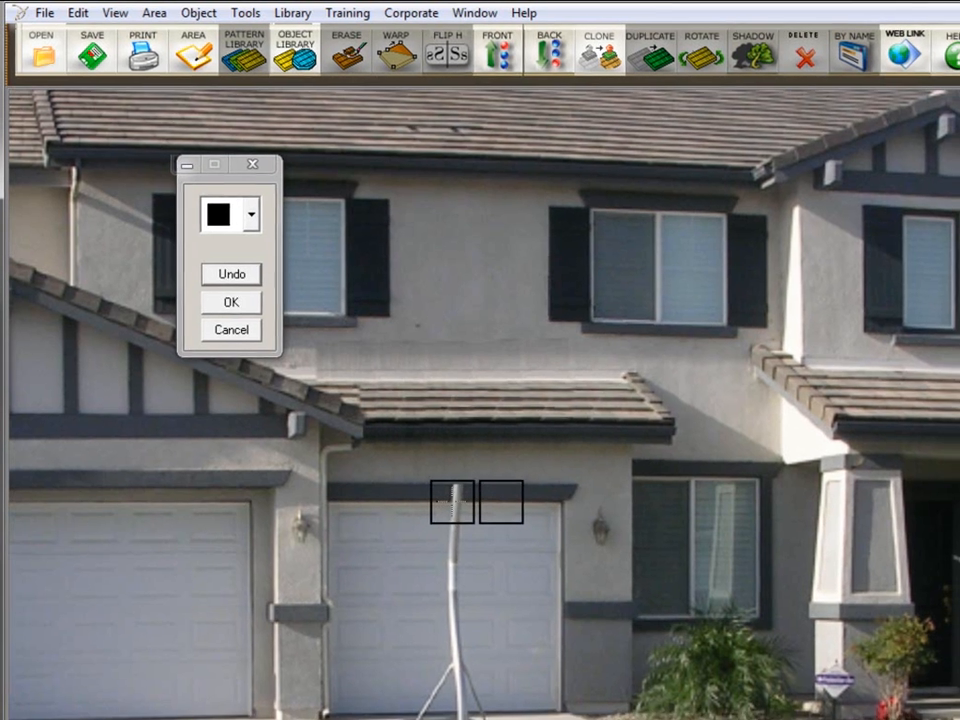
Clone the adjacent garage door over the hoop's pole and angled supports, and accept the cloning
{"action": "left_click", "coordinate": [452, 501]}
{"action": "left_click_drag", "start_coordinate": [452, 526], "coordinate": [452, 599]}
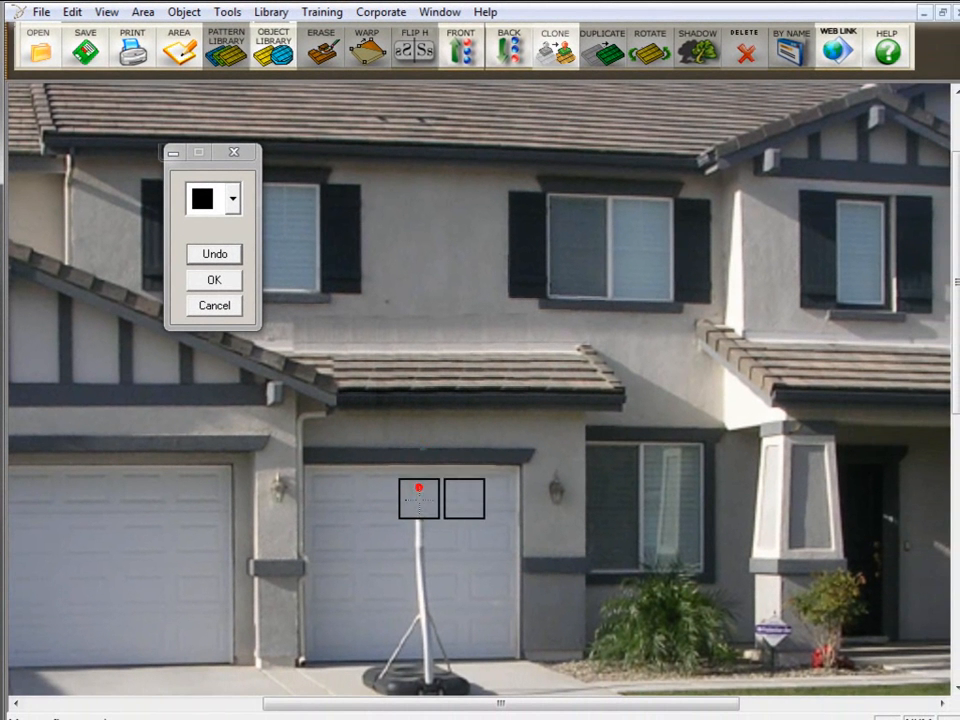
{"action": "mouse_move", "coordinate": [419, 553]}
{"action": "left_mouse_down"}
{"action": "mouse_move", "coordinate": [418, 641]}
{"action": "mouse_move", "coordinate": [401, 643]}
{"action": "left_mouse_up"}
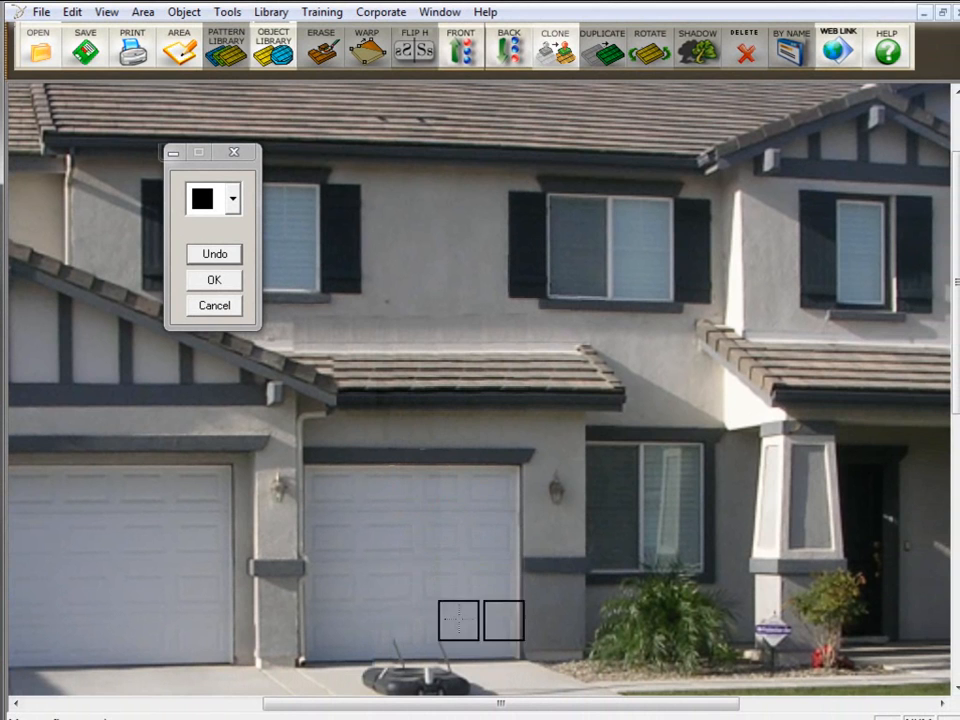
{"action": "left_click", "coordinate": [443, 640]}
{"action": "left_click", "coordinate": [397, 639]}
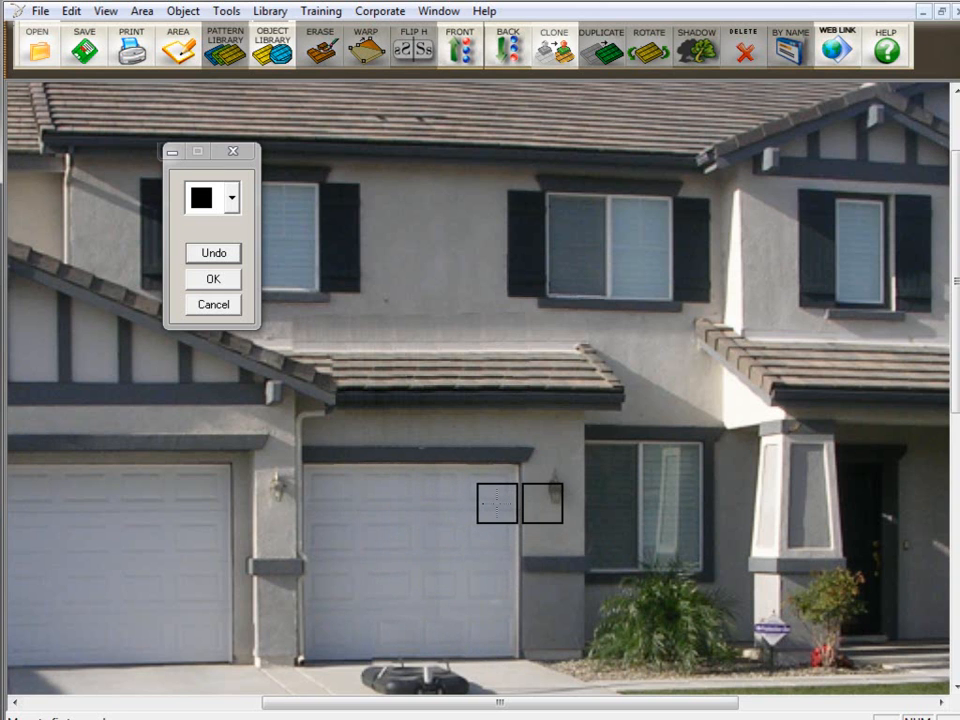
{"action": "left_click", "coordinate": [220, 281]}
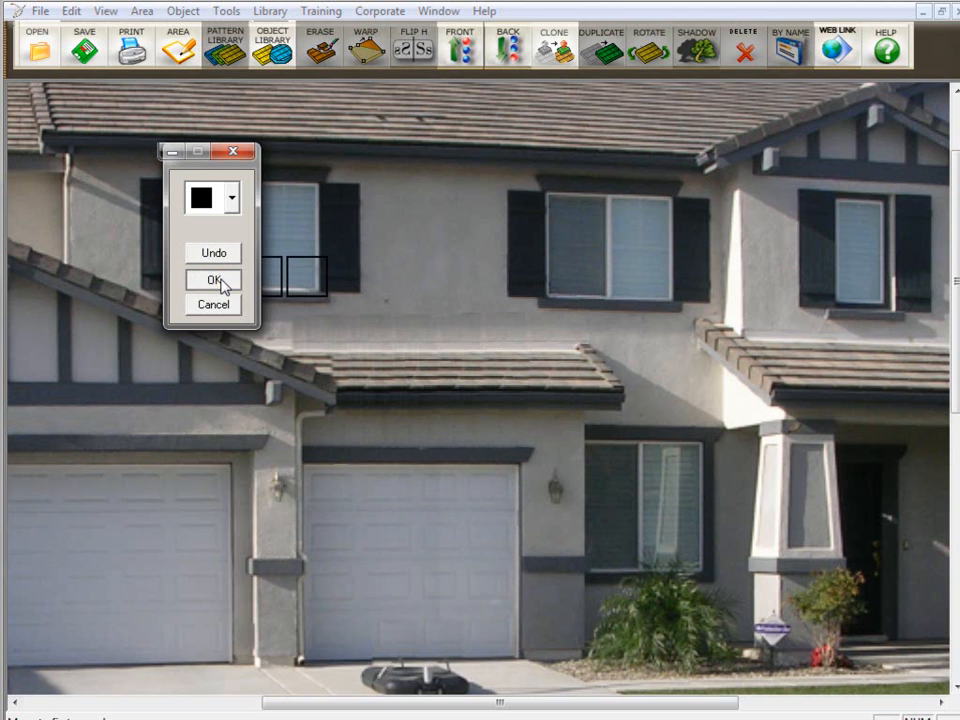
{"action": "left_click", "coordinate": [220, 281]}
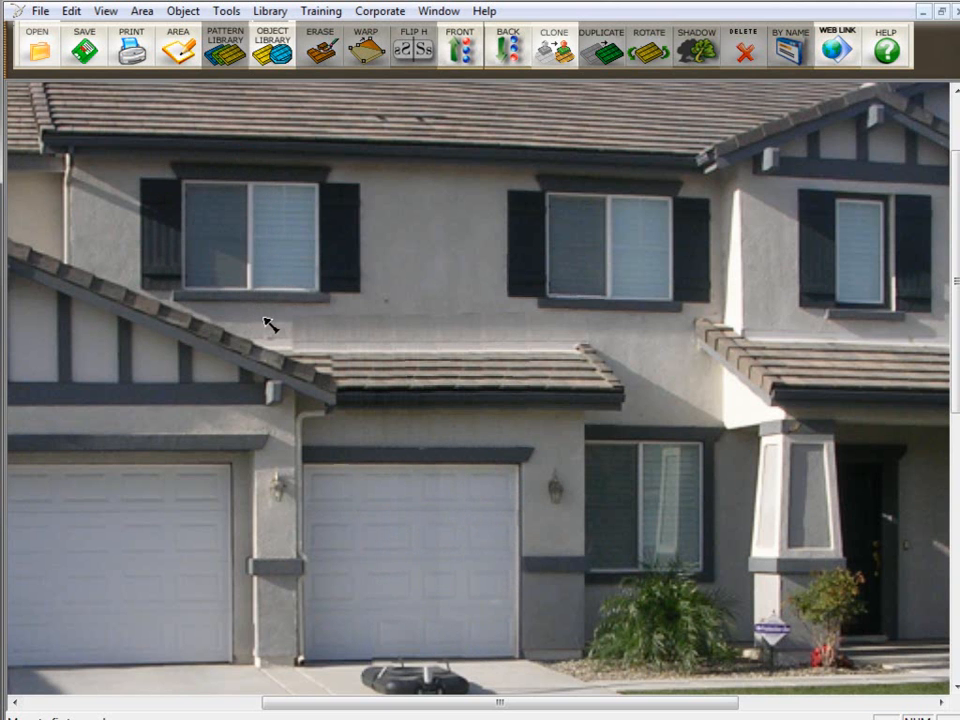
{"action": "key", "text": "minus"}
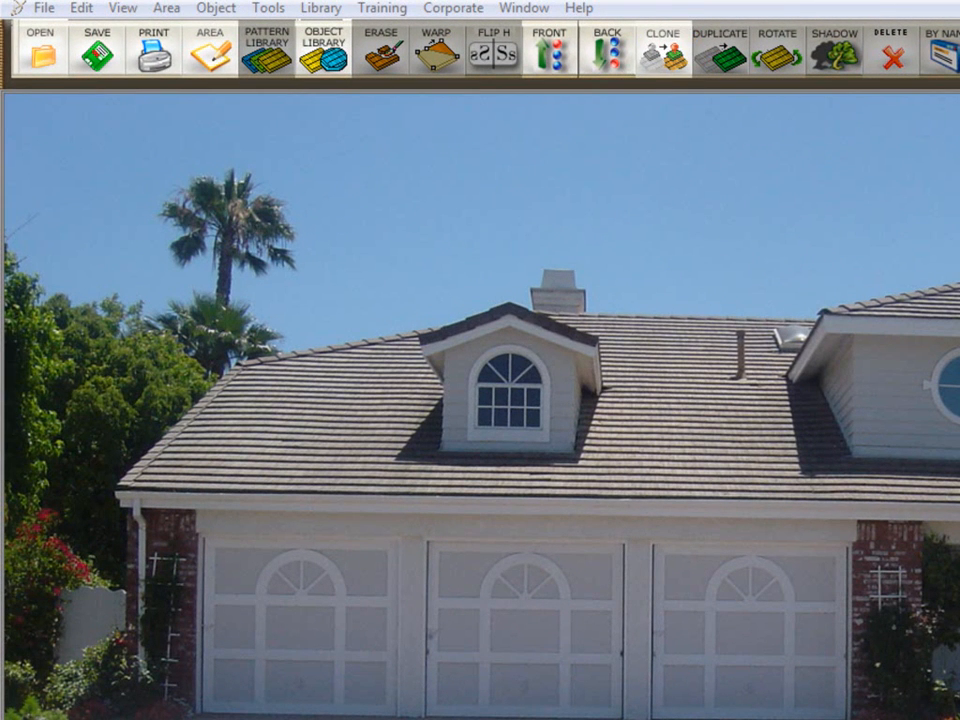
On the second house photo, try cloning the sky above the tall palm over its crown and trunk, then cancel the clone session
{"action": "mouse_move", "coordinate": [164, 18]}
{"action": "left_mouse_down"}
{"action": "mouse_move", "coordinate": [536, 163]}
{"action": "mouse_move", "coordinate": [851, 136]}
{"action": "left_mouse_up"}
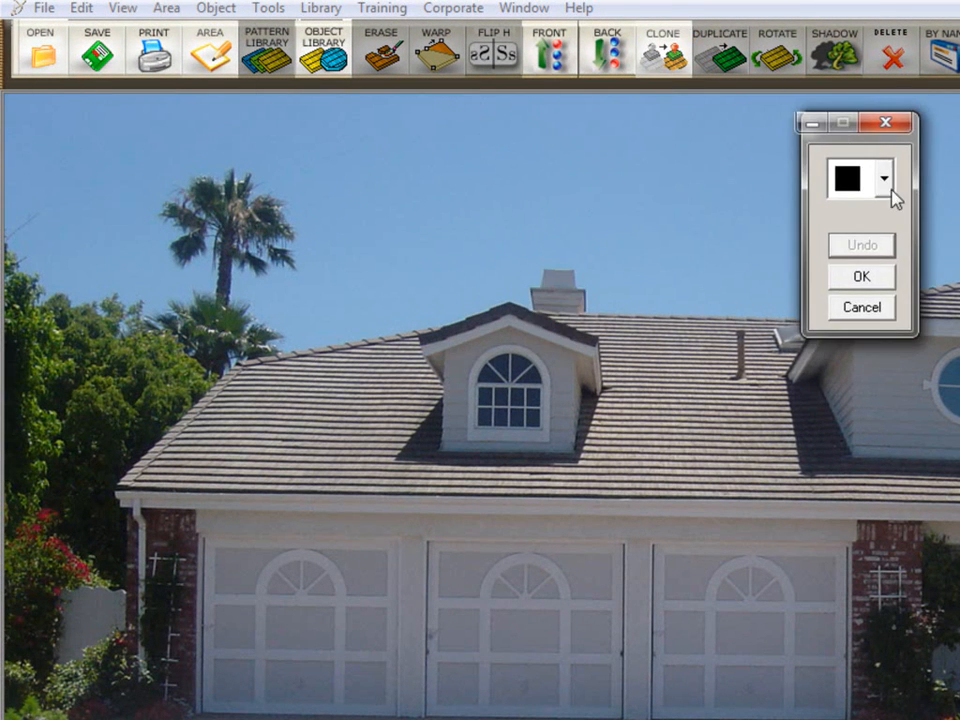
{"action": "left_click", "coordinate": [885, 184]}
{"action": "left_click", "coordinate": [856, 258]}
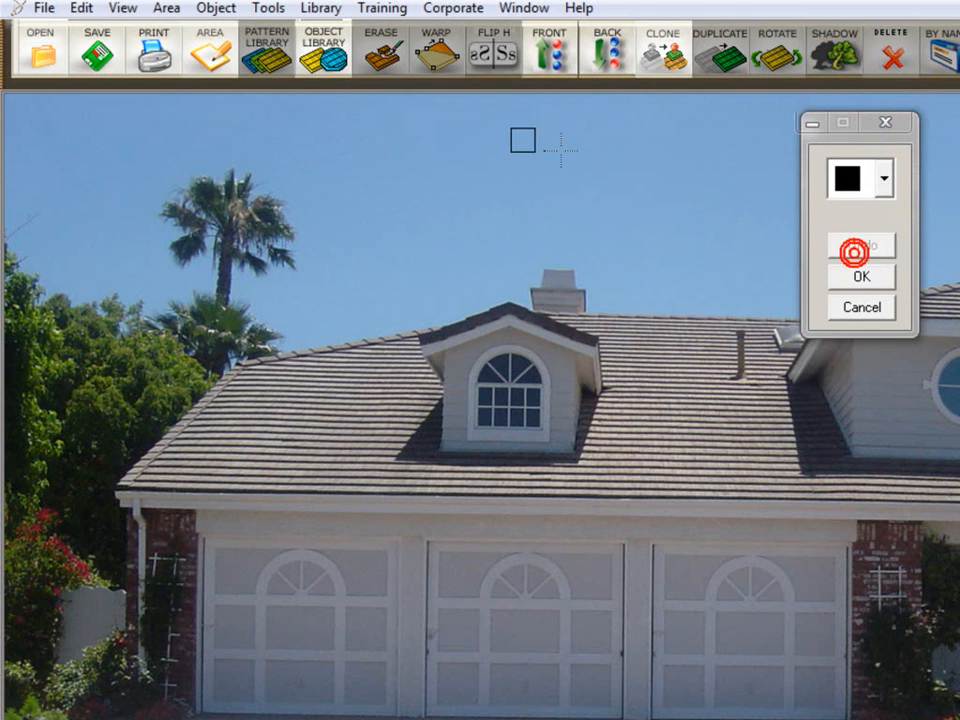
{"action": "right_click", "coordinate": [246, 113]}
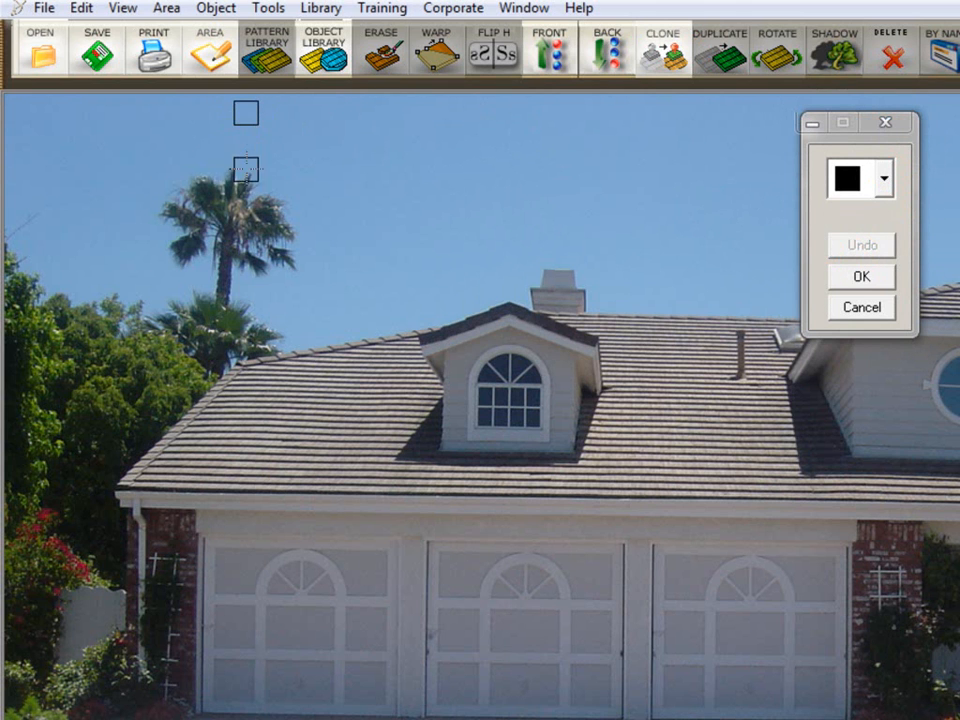
{"action": "mouse_move", "coordinate": [243, 176]}
{"action": "left_mouse_down"}
{"action": "mouse_move", "coordinate": [180, 182]}
{"action": "mouse_move", "coordinate": [251, 184]}
{"action": "mouse_move", "coordinate": [281, 206]}
{"action": "mouse_move", "coordinate": [171, 204]}
{"action": "mouse_move", "coordinate": [265, 221]}
{"action": "mouse_move", "coordinate": [266, 231]}
{"action": "mouse_move", "coordinate": [154, 234]}
{"action": "mouse_move", "coordinate": [302, 249]}
{"action": "mouse_move", "coordinate": [171, 253]}
{"action": "mouse_move", "coordinate": [287, 264]}
{"action": "mouse_move", "coordinate": [216, 268]}
{"action": "mouse_move", "coordinate": [222, 281]}
{"action": "left_mouse_up"}
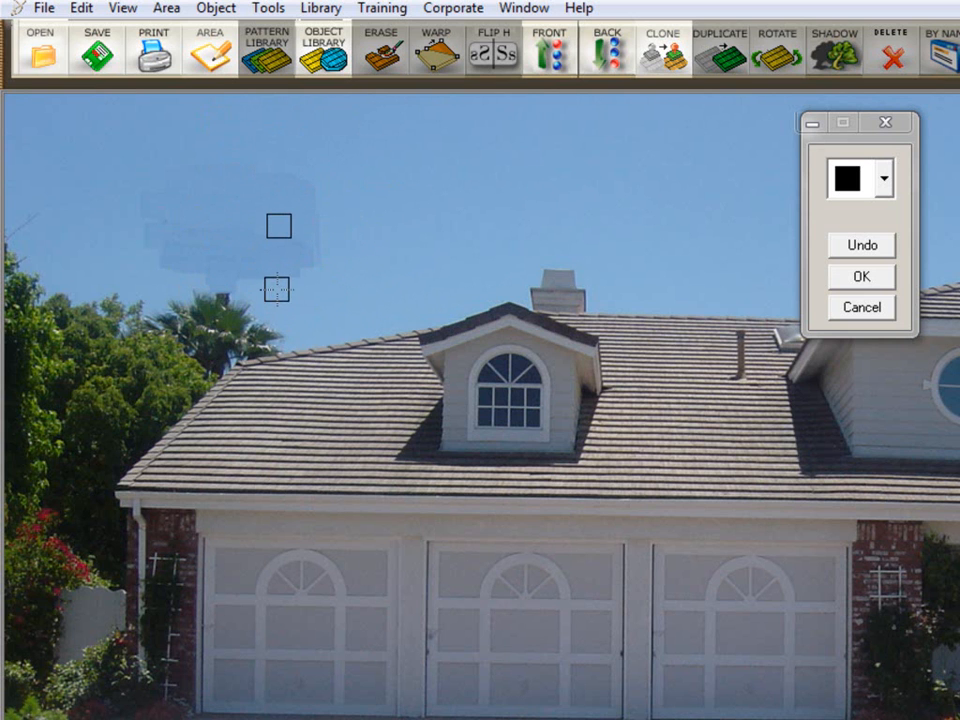
{"action": "left_click", "coordinate": [877, 313]}
Restart cloning and try painting sky from a source close beside the tall palm across its crown, then undo the stroke
{"action": "left_click", "coordinate": [663, 50]}
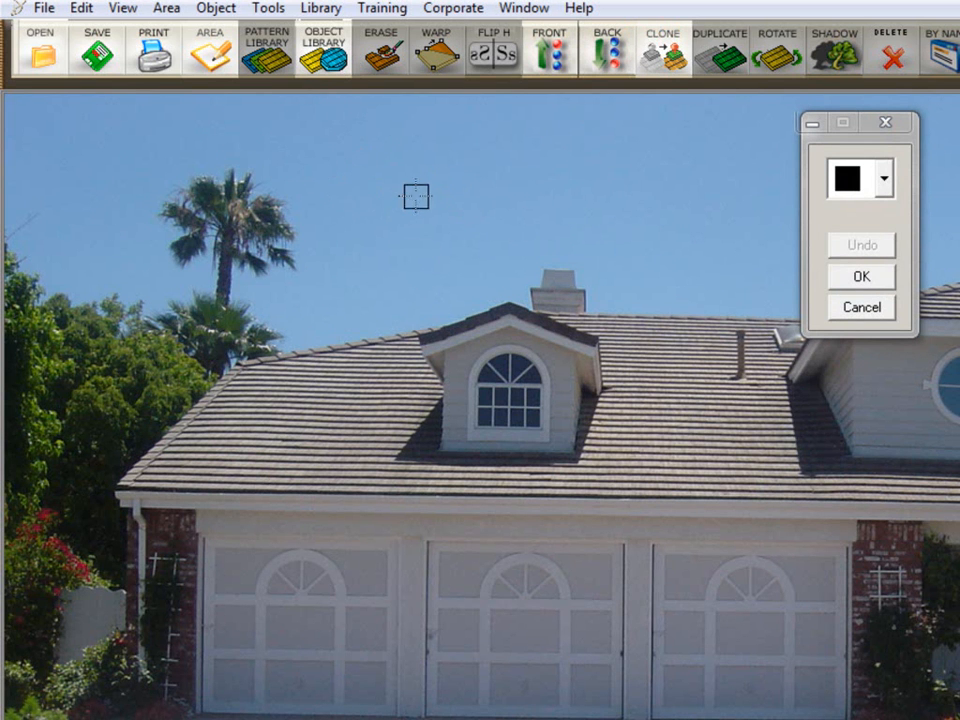
{"action": "left_click", "coordinate": [403, 202]}
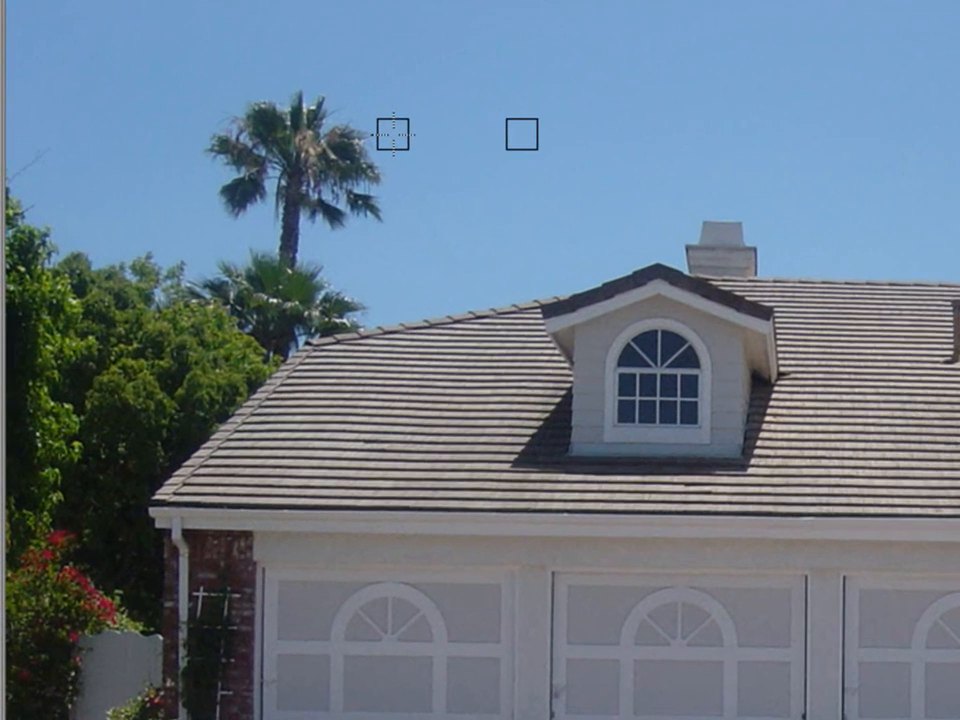
{"action": "left_click", "coordinate": [303, 200]}
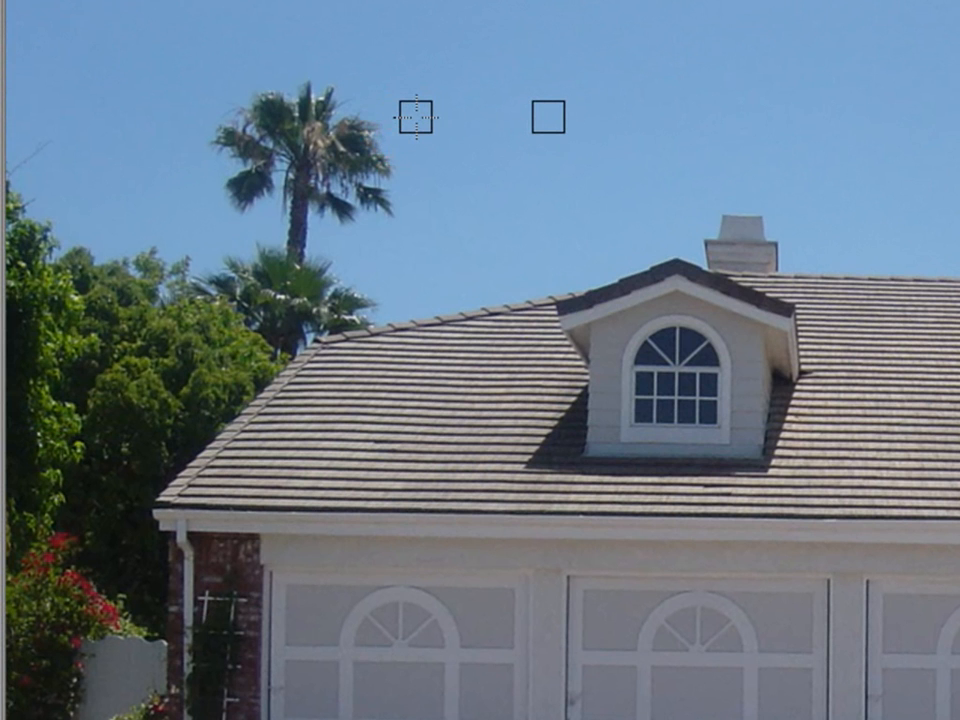
{"action": "right_click", "coordinate": [429, 166]}
{"action": "left_click_drag", "start_coordinate": [386, 165], "coordinate": [227, 160]}
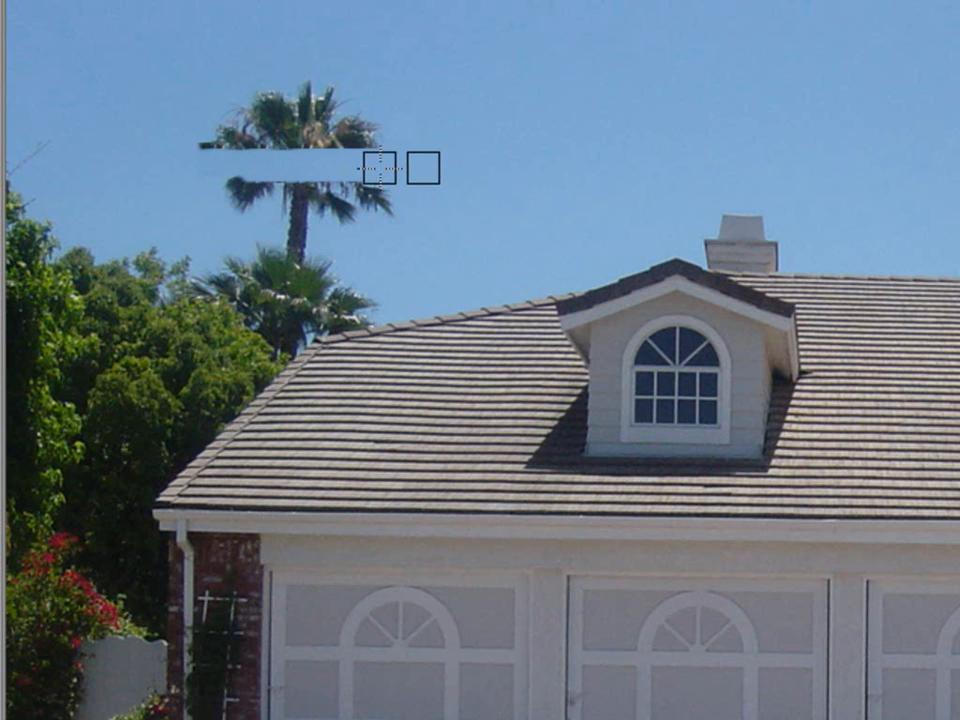
{"action": "key", "text": "ctrl+z"}
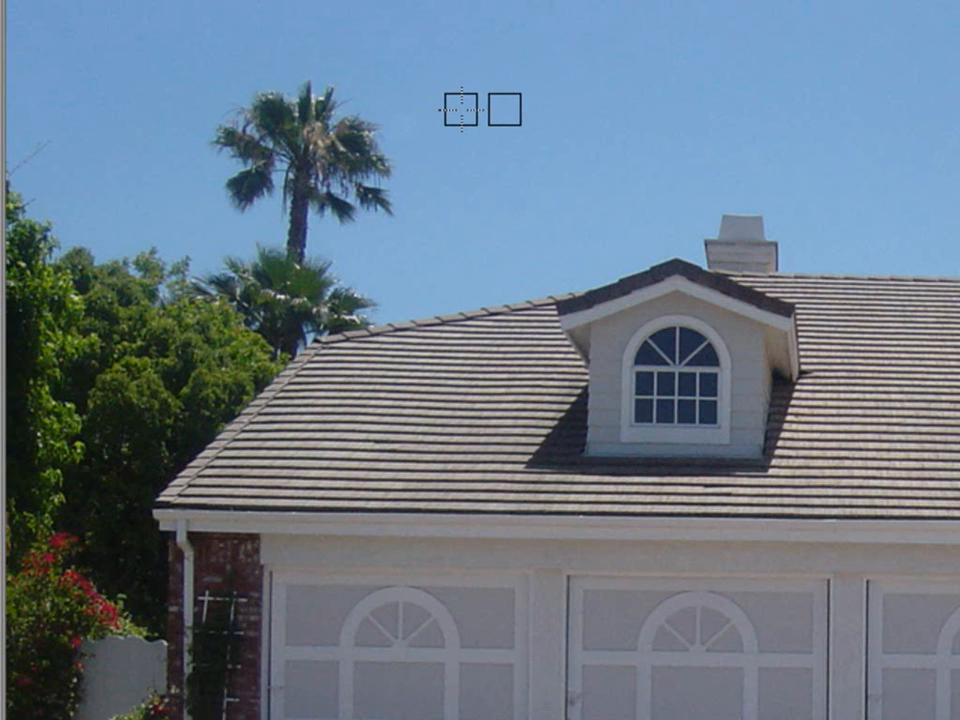
Set a new clone source in the open sky farther from the tall palm, level with its crown
{"action": "right_click", "coordinate": [514, 110]}
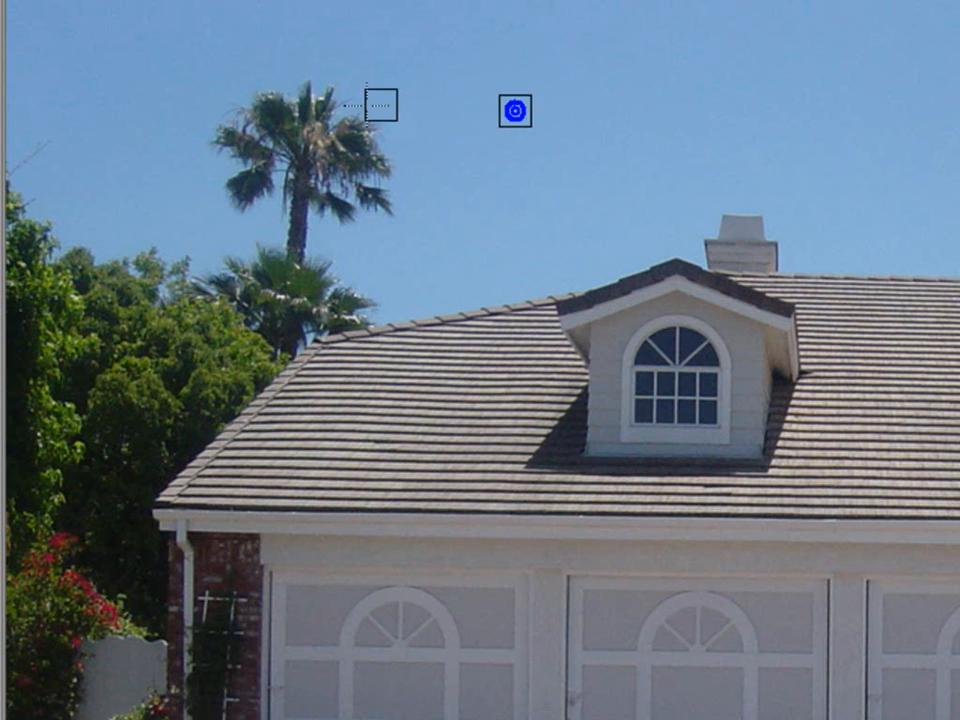